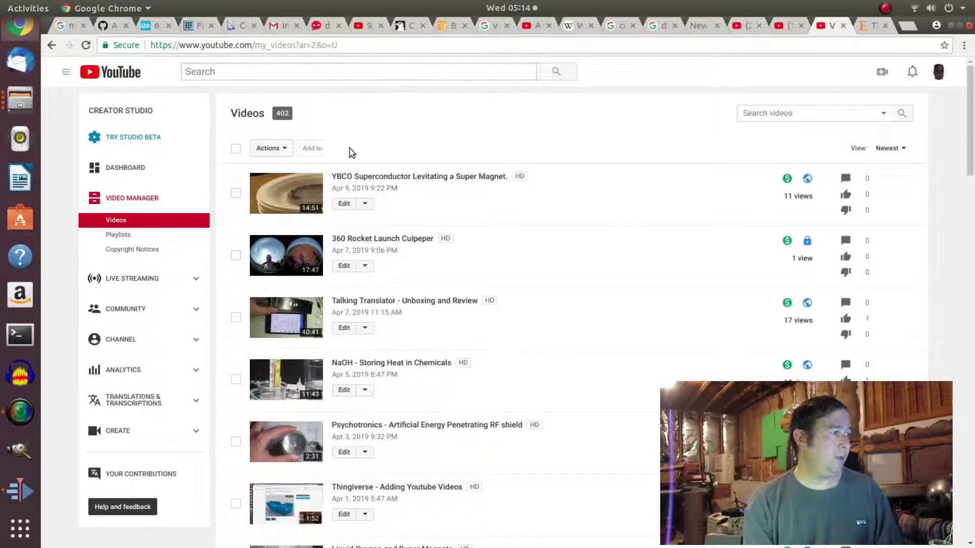
# - Open the '360 Rocket Launch Culpeper' video from the Studio uploaded videos list
pyautogui.click(301, 261)
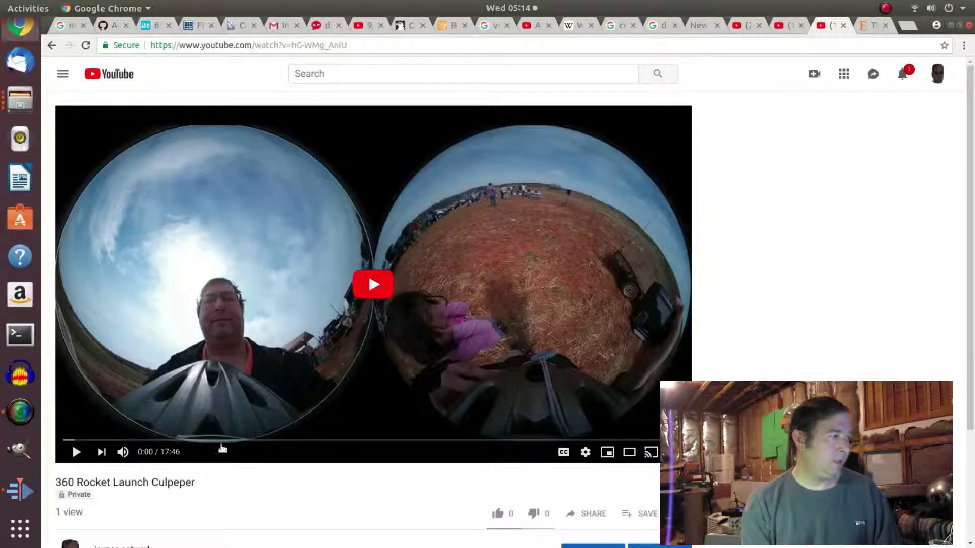
# - Play the 360 Rocket Launch Culpeper video, pause and resume it, then pause at 0:40
pyautogui.click(76, 452)
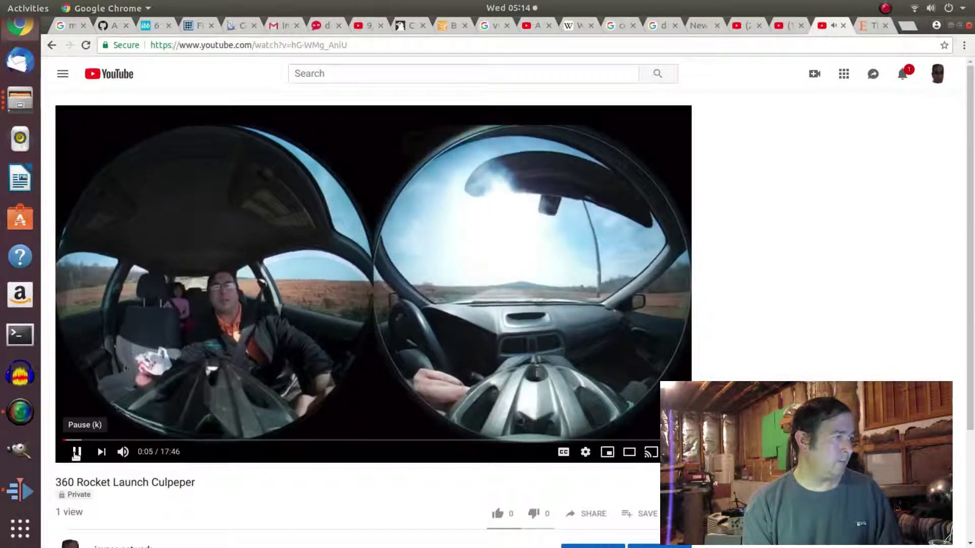
pyautogui.click(77, 452)
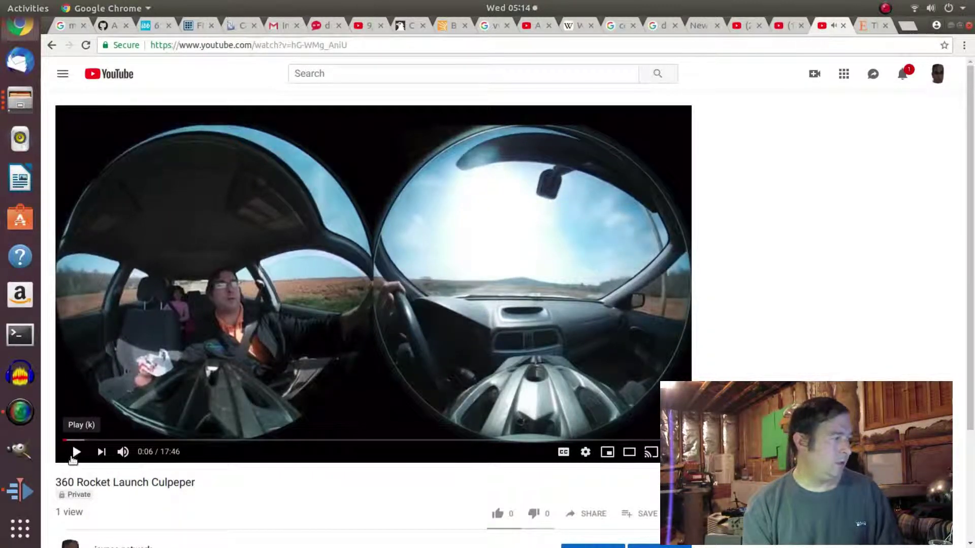
pyautogui.click(77, 452)
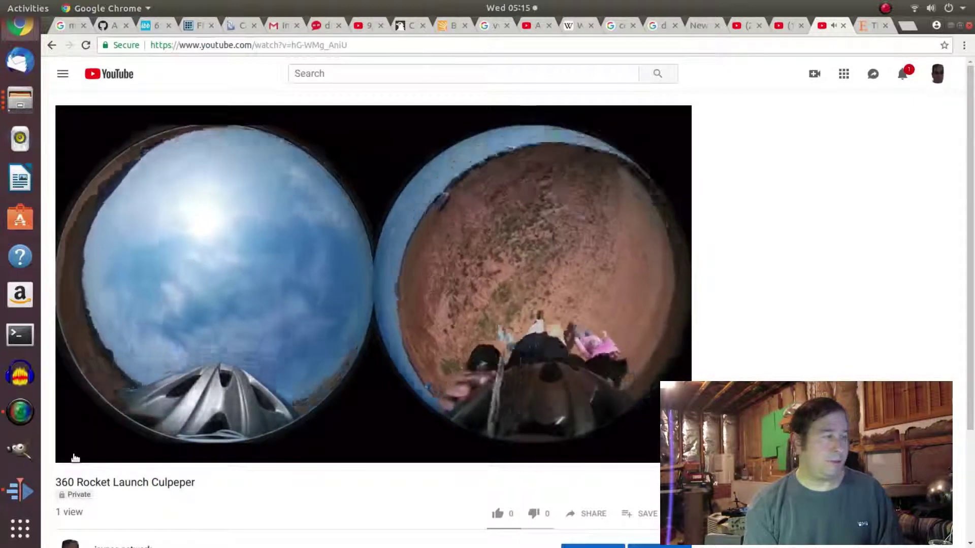
pyautogui.moveTo(76, 455)
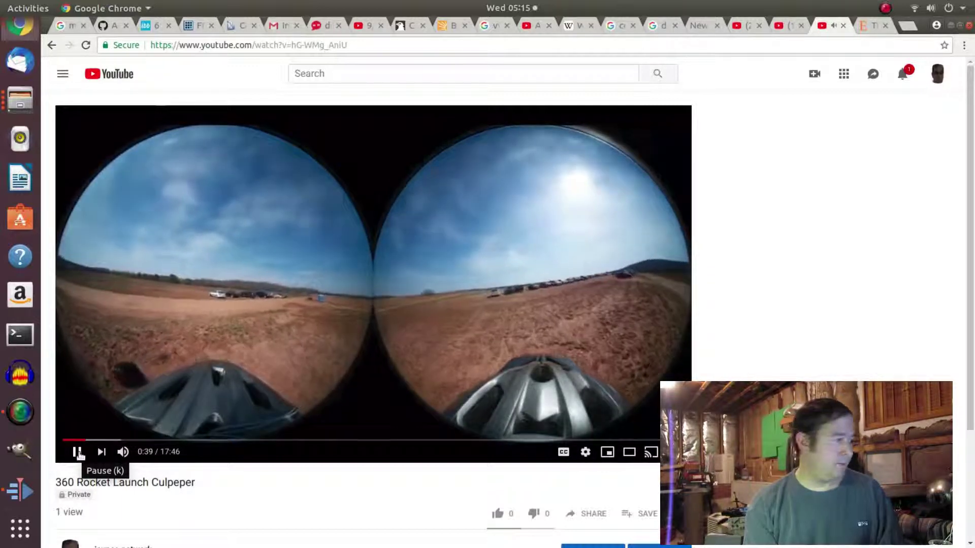
pyautogui.click(77, 453)
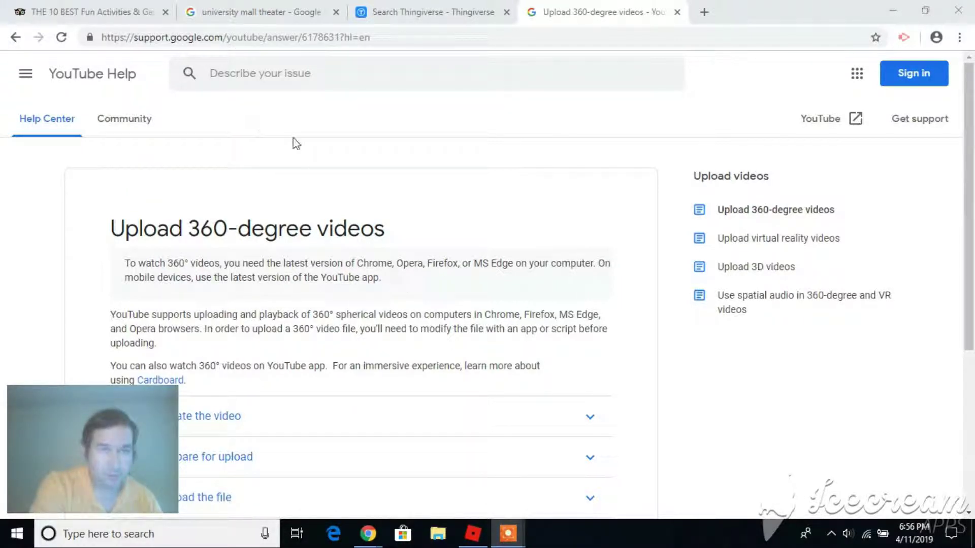
# - In the help article, expand and collapse Step 1, then expand Step 2: Prepare for upload
pyautogui.scroll(-2, 373, 259)
pyautogui.scroll(-1, 374, 260)
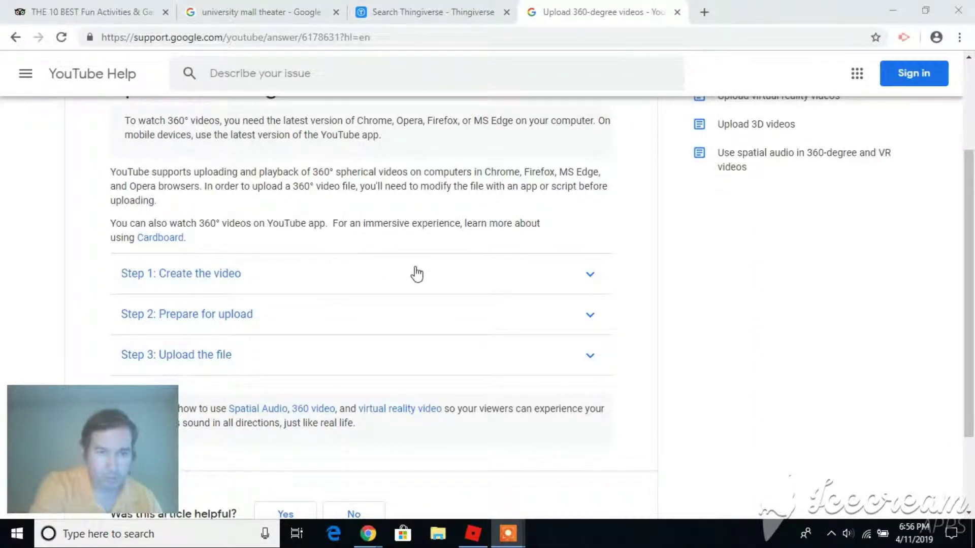
pyautogui.click(594, 280)
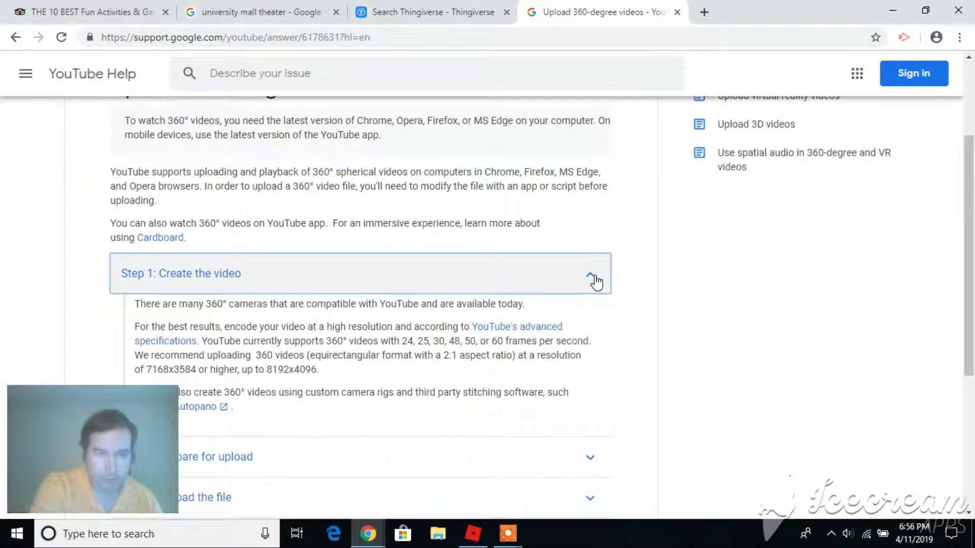
pyautogui.click(591, 281)
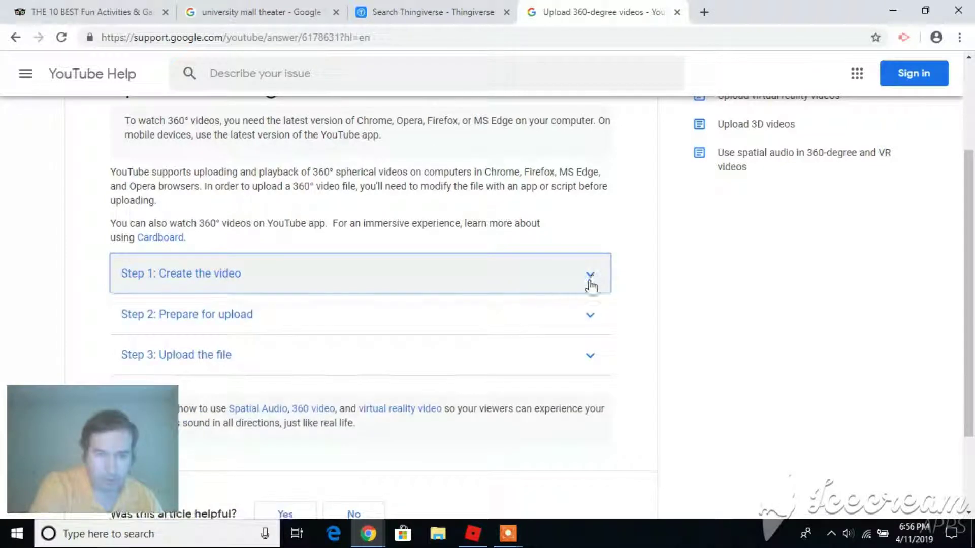
pyautogui.click(588, 314)
pyautogui.scroll(-3, 590, 317)
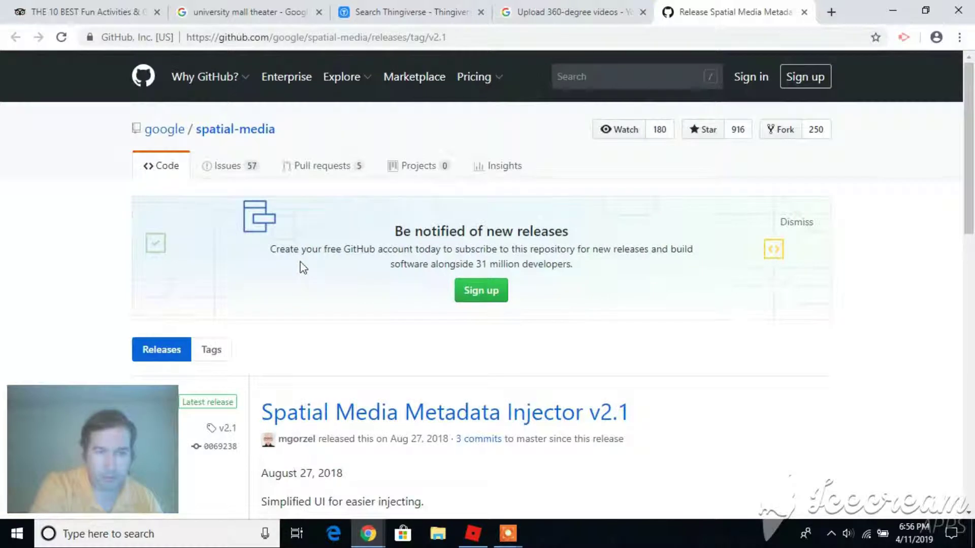
# - Scroll to the v2.1 release Assets and download 360.Video.Metadata.Tool.win.zip
pyautogui.scroll(-4, 525, 293)
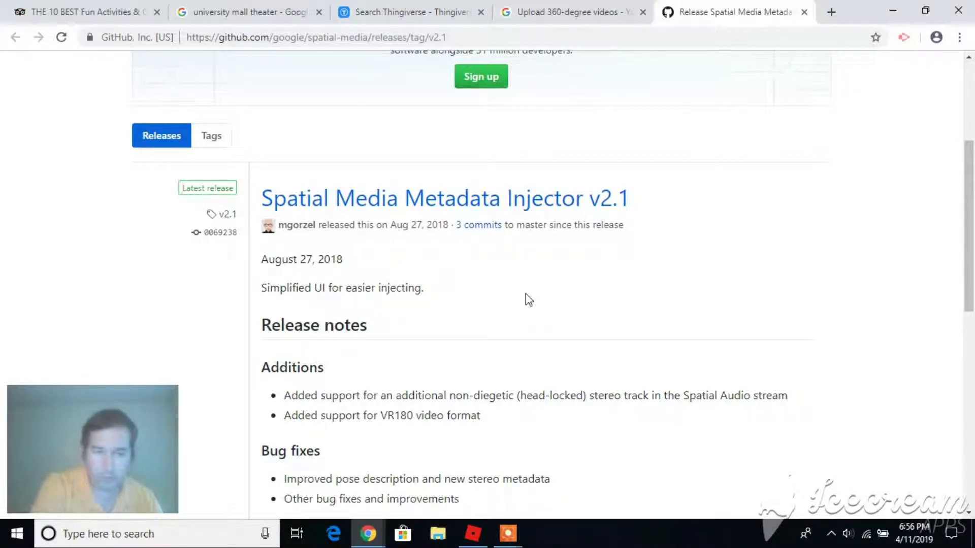
pyautogui.scroll(-4, 525, 293)
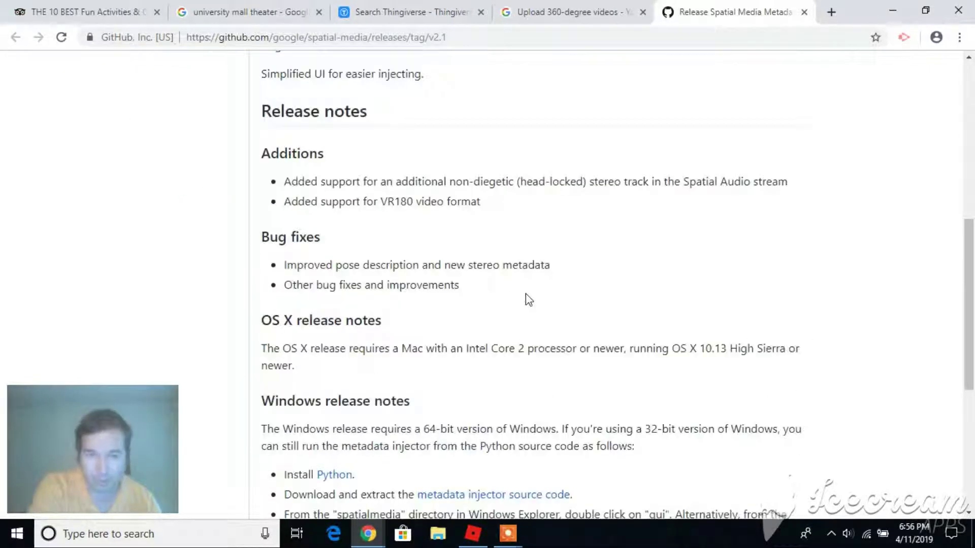
pyautogui.scroll(5, 525, 294)
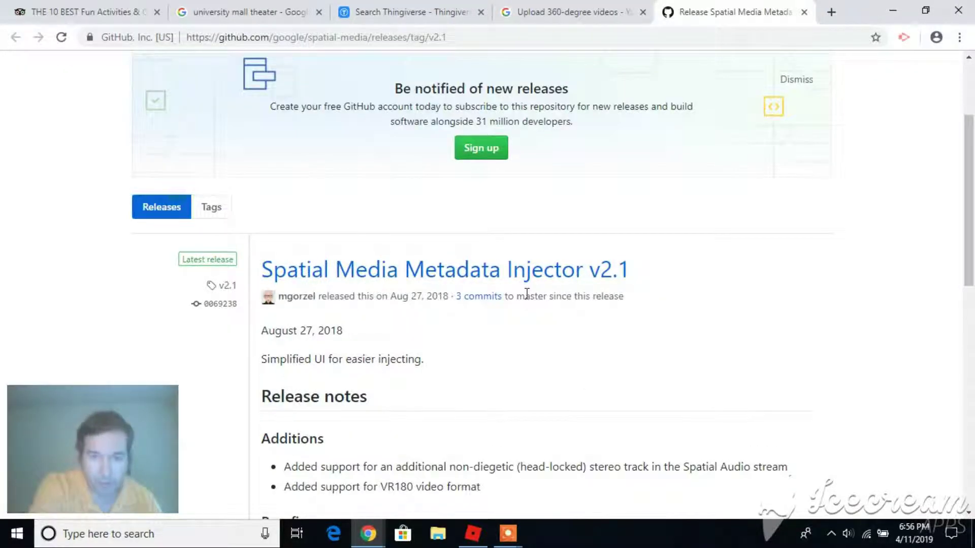
pyautogui.scroll(-2, 526, 294)
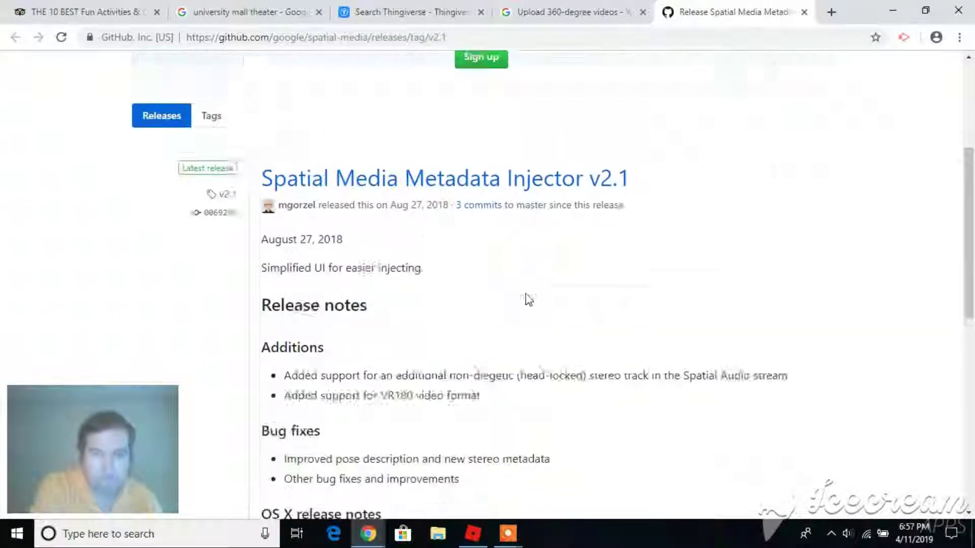
pyautogui.scroll(5, 526, 293)
pyautogui.scroll(-11, 527, 293)
pyautogui.scroll(-3, 525, 294)
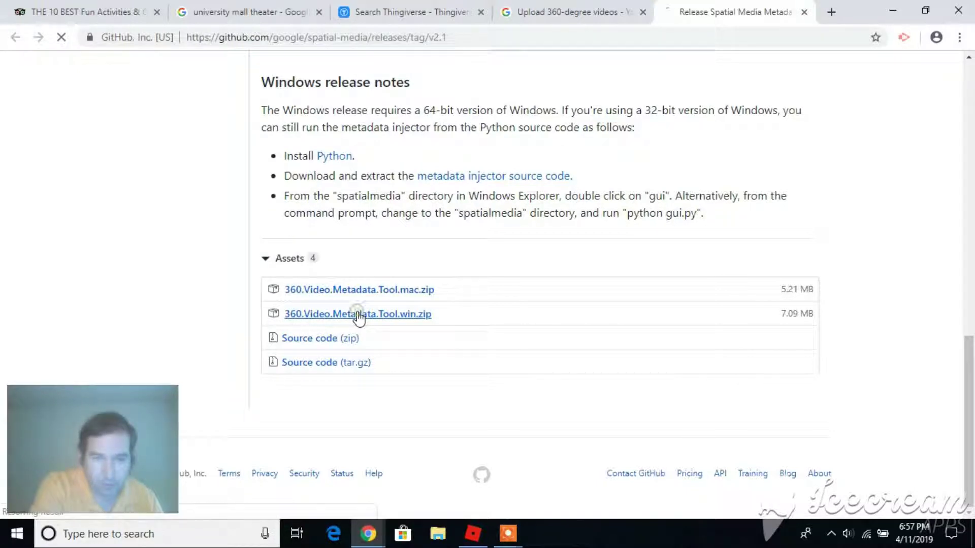
pyautogui.click(360, 315)
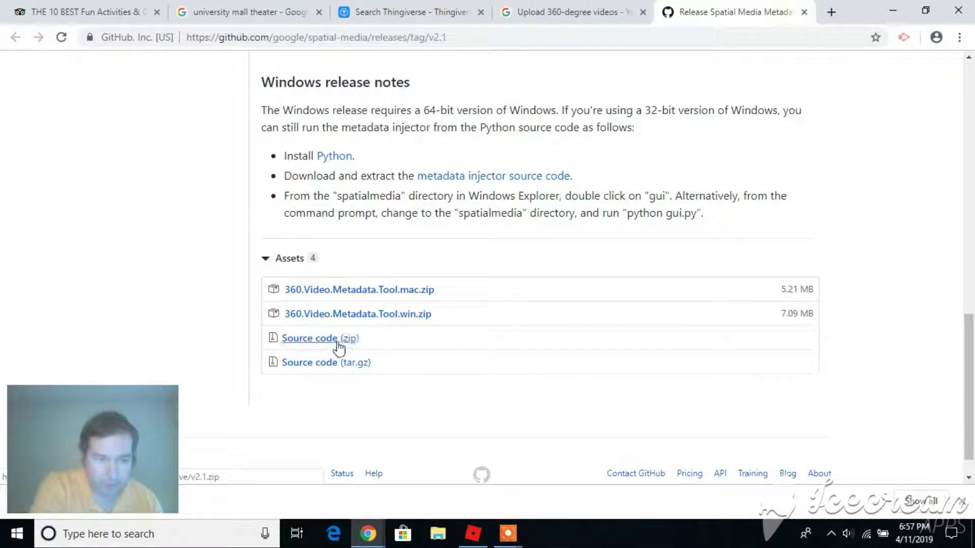
pyautogui.click(375, 325)
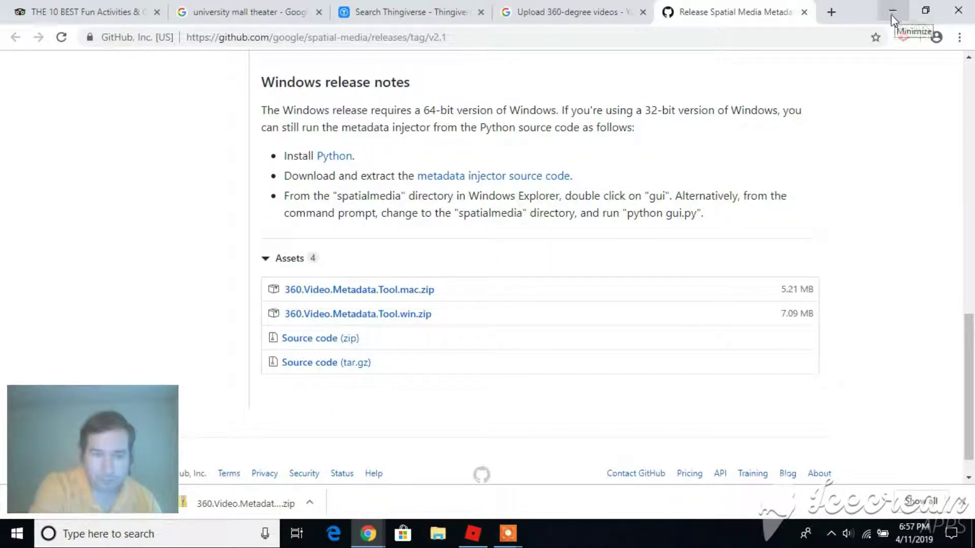
# - Extract the downloaded metadata tool zip into the Downloads folder
pyautogui.click(255, 509)
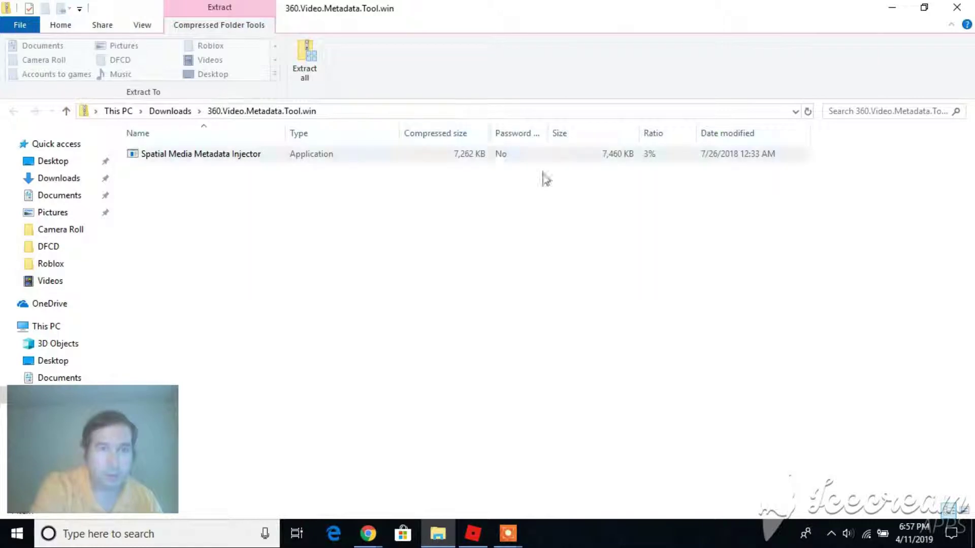
pyautogui.click(306, 57)
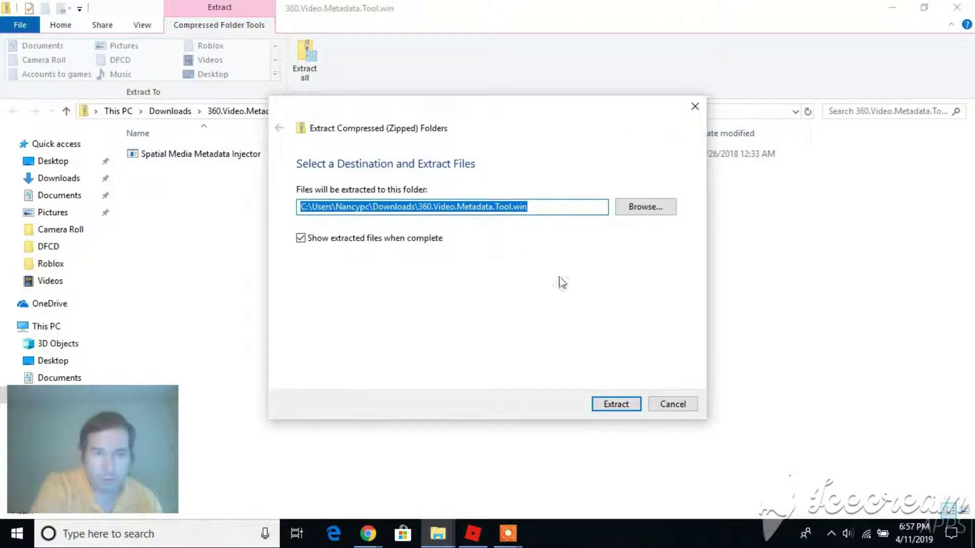
pyautogui.click(610, 406)
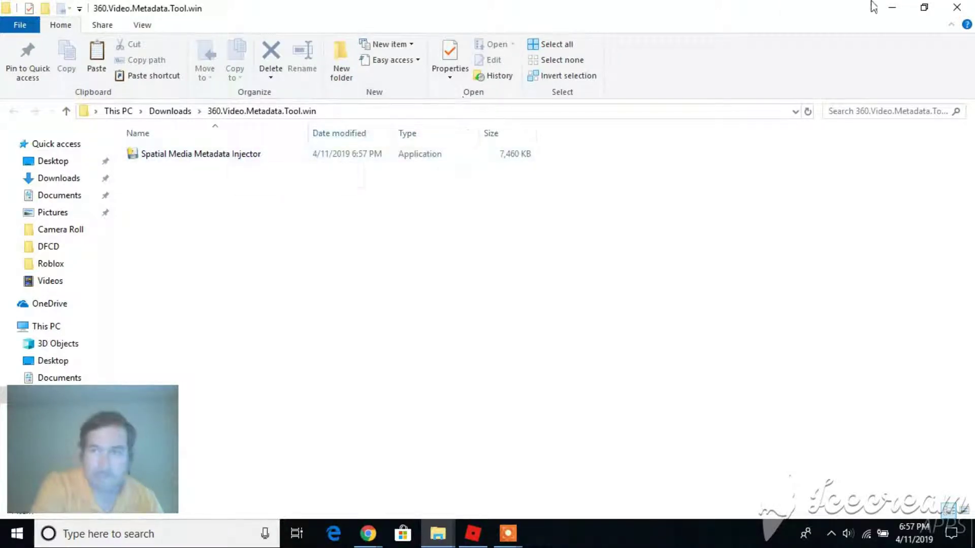
# - Minimize both File Explorer windows and the browser to show the desktop
pyautogui.click(888, 8)
pyautogui.click(890, 9)
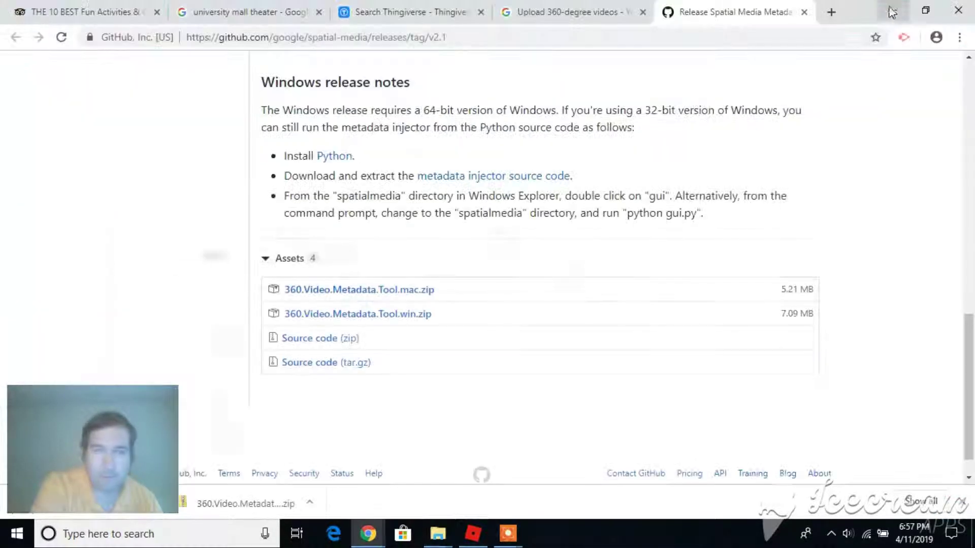
pyautogui.click(892, 10)
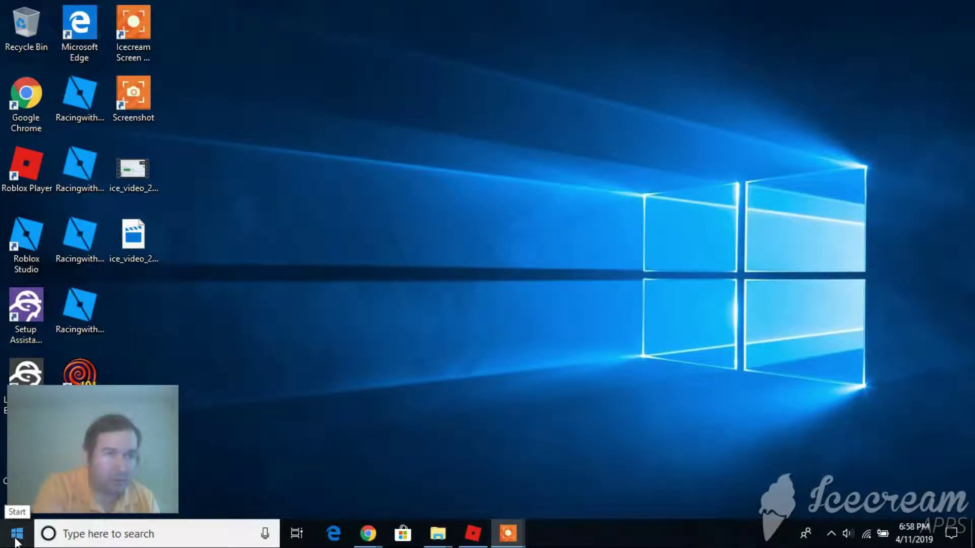
# - Search the Start menu for 'metadata' and launch Spatial Media Metadata Injector
pyautogui.click(17, 533)
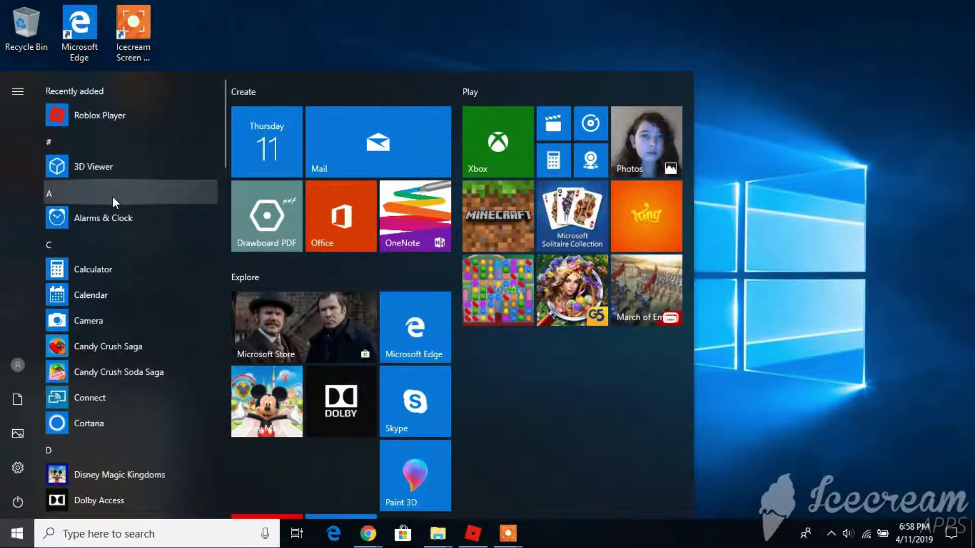
pyautogui.scroll(-10, 194, 209)
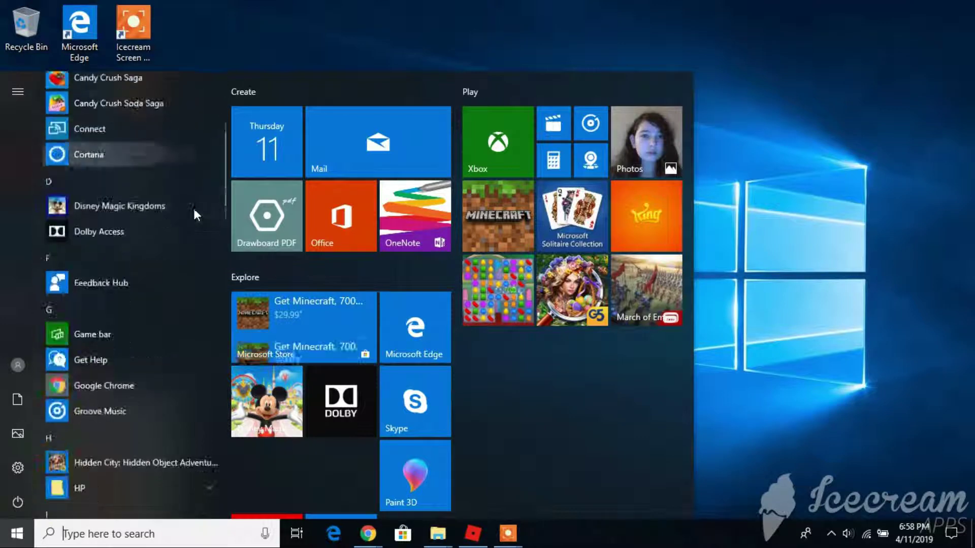
pyautogui.scroll(-5, 194, 211)
pyautogui.click(437, 533)
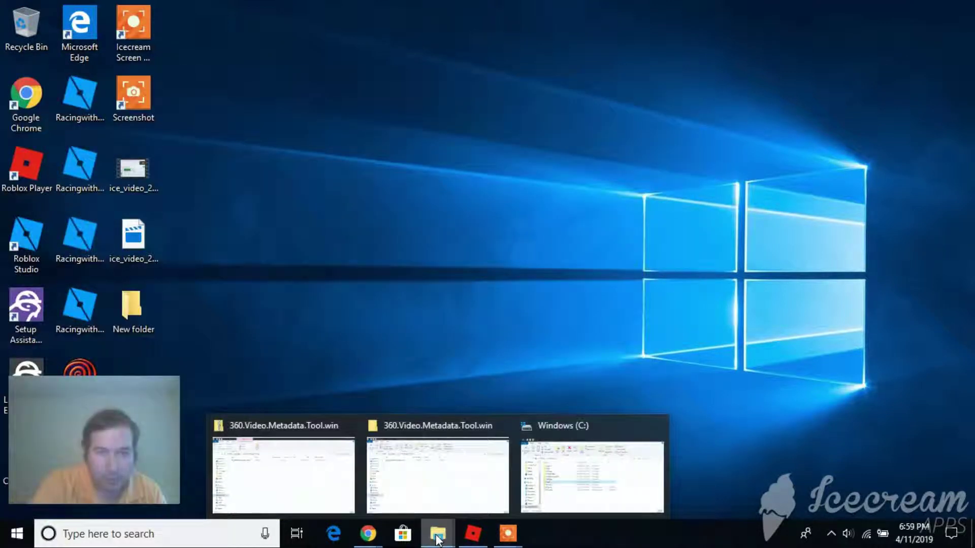
pyautogui.moveTo(448, 484)
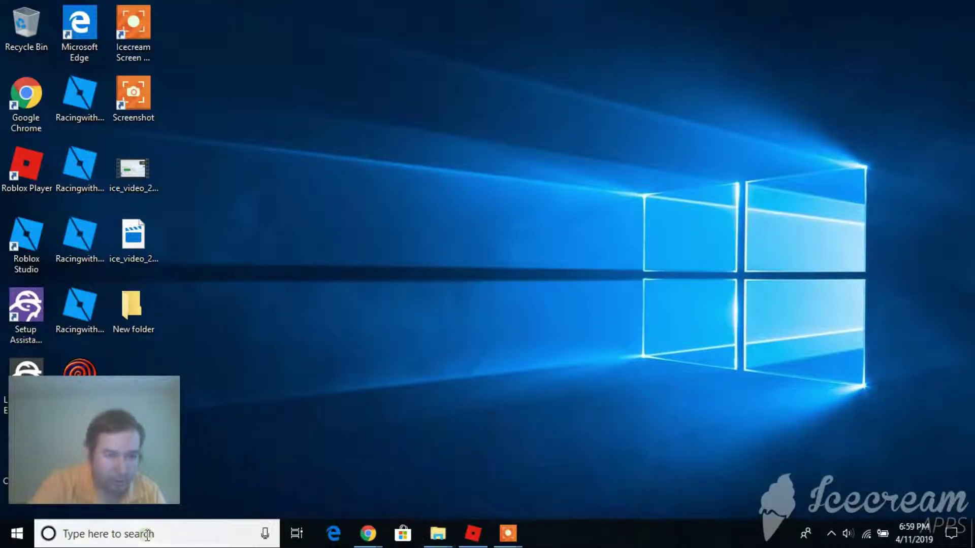
pyautogui.click(147, 534)
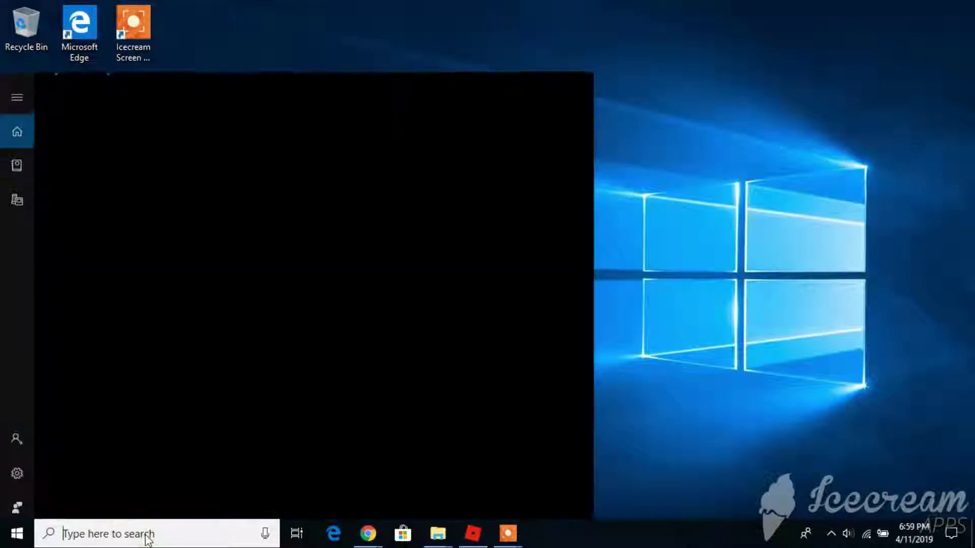
pyautogui.write('met')
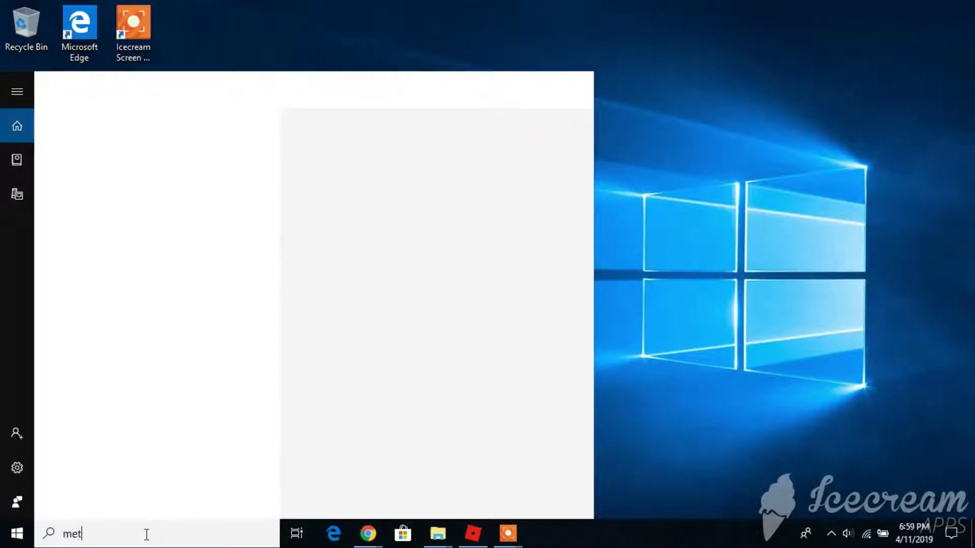
pyautogui.write('adata')
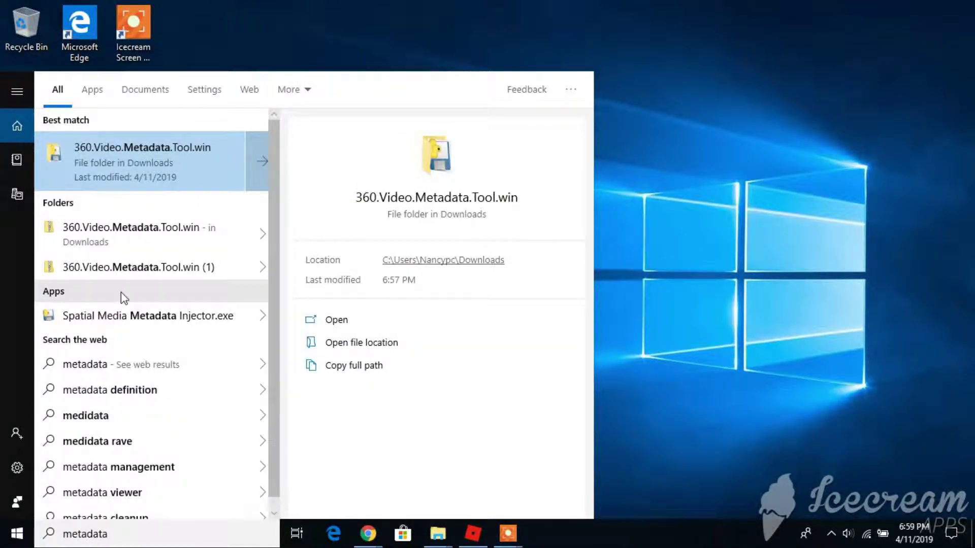
pyautogui.click(127, 324)
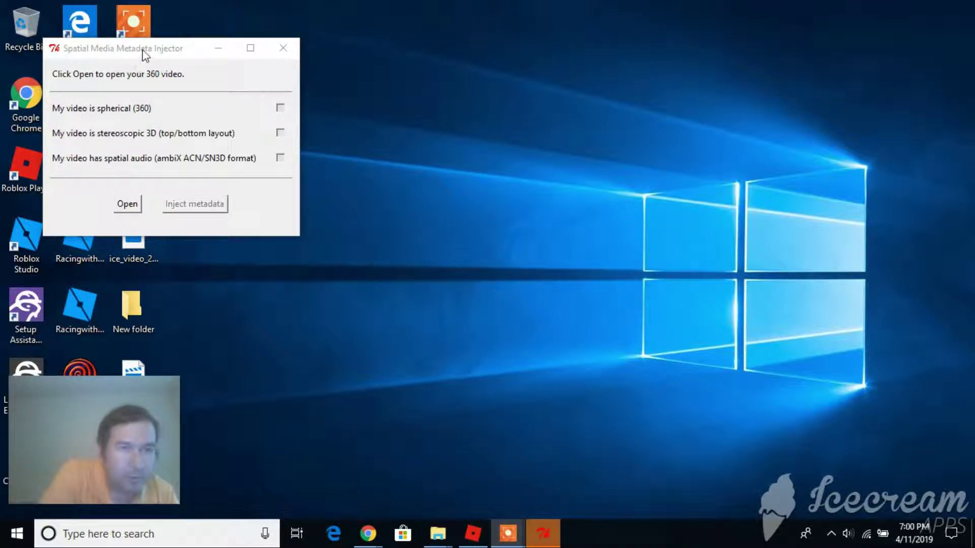
# - Reposition the Spatial Media Metadata Injector window near the centre of the screen
pyautogui.moveTo(144, 53); pyautogui.dragTo(401, 199)
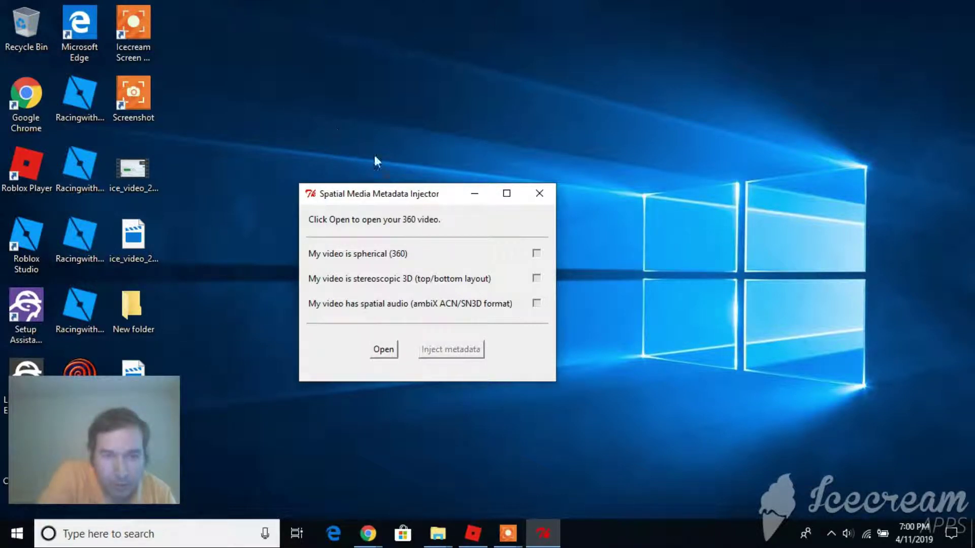
pyautogui.moveTo(411, 199); pyautogui.dragTo(441, 195)
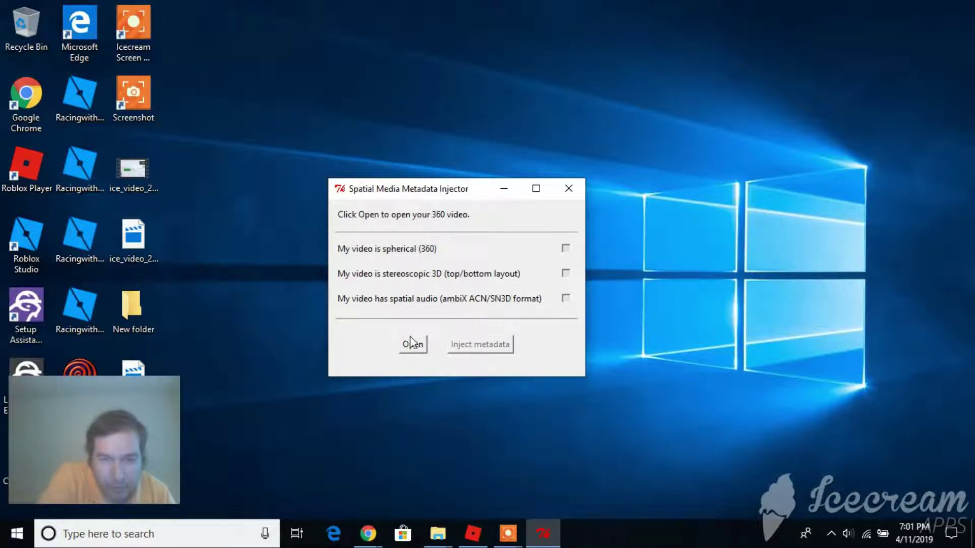
pyautogui.moveTo(419, 191); pyautogui.dragTo(364, 155)
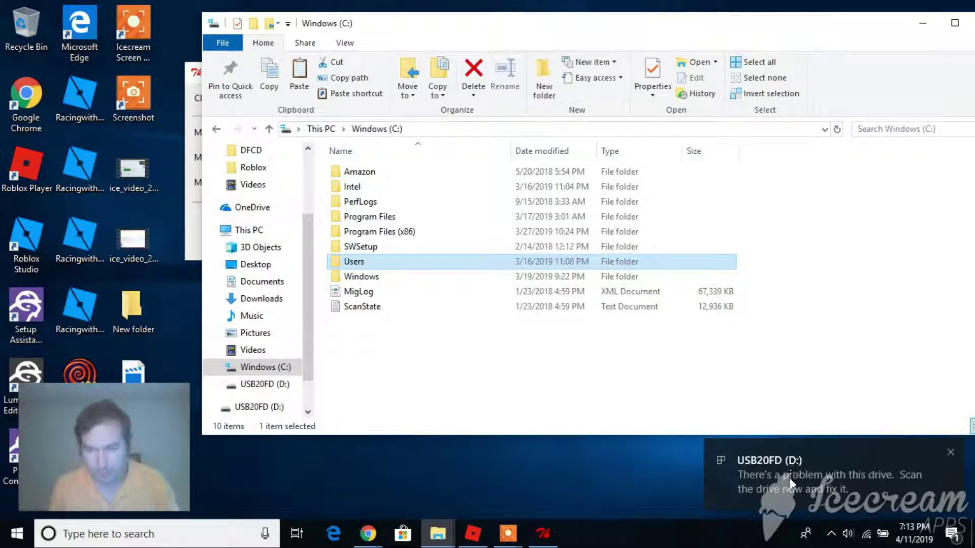
# - Open the USB20FD (D:) drive's folder from the new-drive notification
pyautogui.click(790, 483)
pyautogui.click(783, 141)
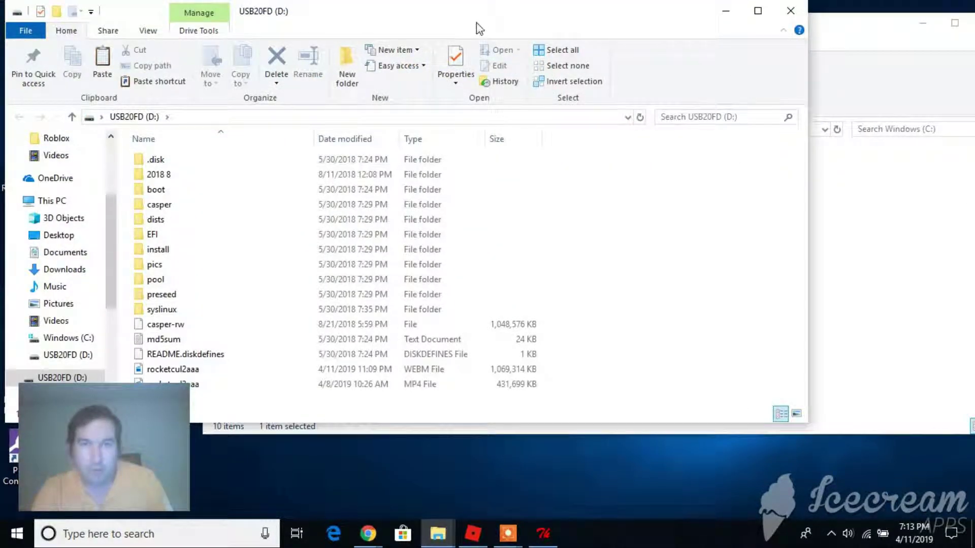
pyautogui.moveTo(477, 22); pyautogui.dragTo(584, 79)
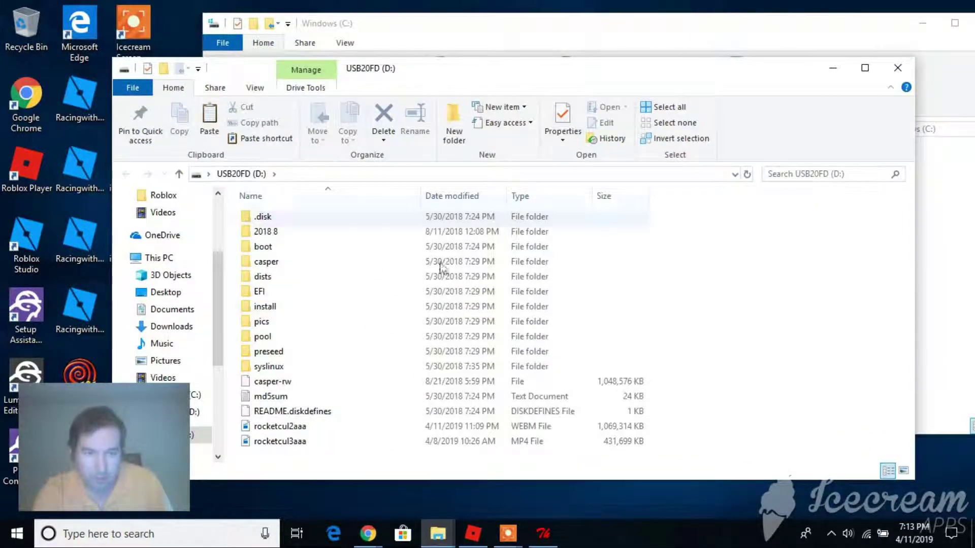
# - Minimize the Windows (C:) window and arrange the drive and injector windows side by side
pyautogui.click(859, 16)
pyautogui.click(922, 23)
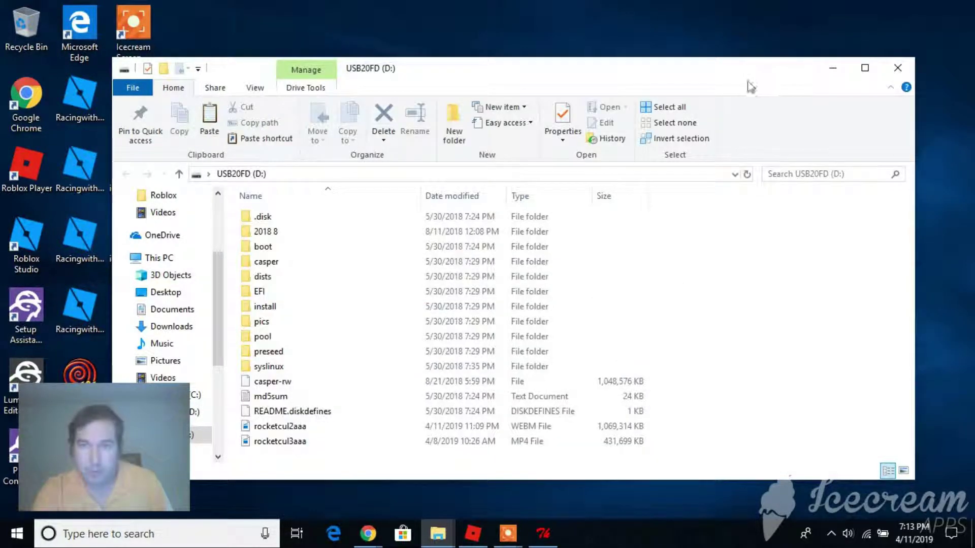
pyautogui.moveTo(750, 86); pyautogui.dragTo(819, 301)
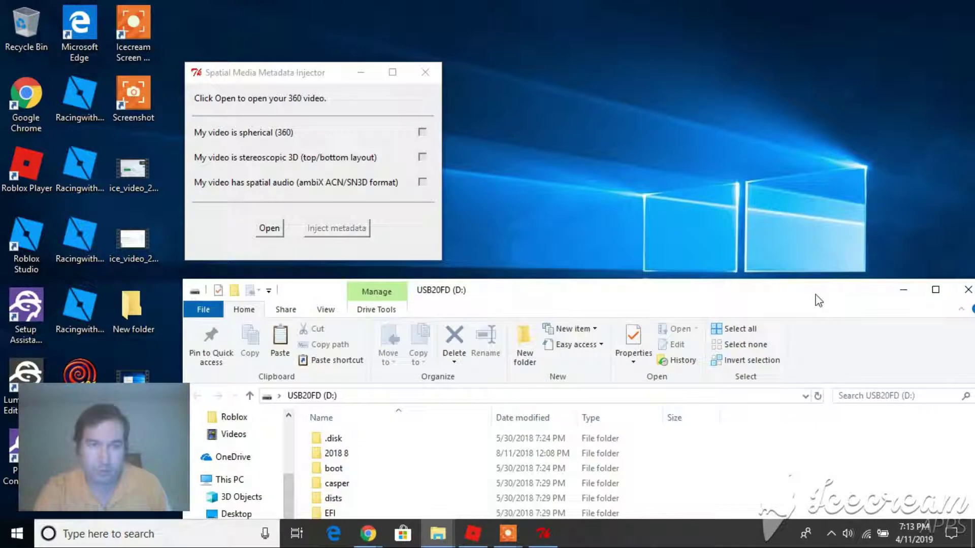
pyautogui.moveTo(310, 74); pyautogui.dragTo(407, 57)
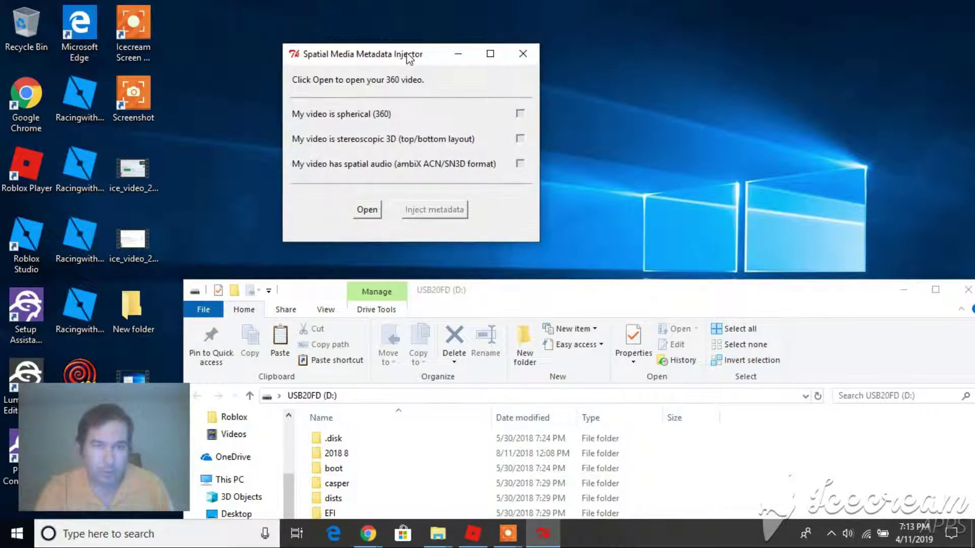
# - Load rocketcul3aaa.mp4 from the USB20FD (D:) drive into the injector
pyautogui.click(367, 210)
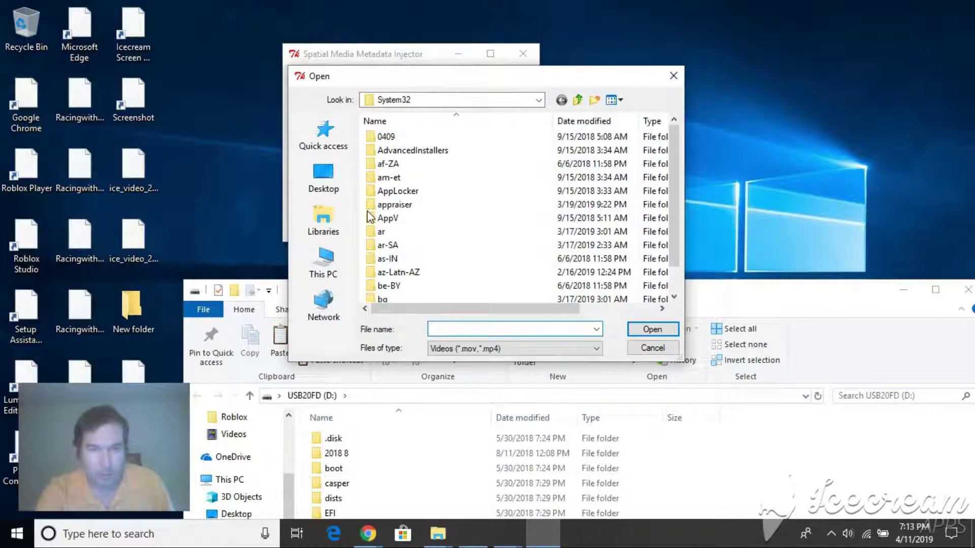
pyautogui.scroll(-10, 474, 217)
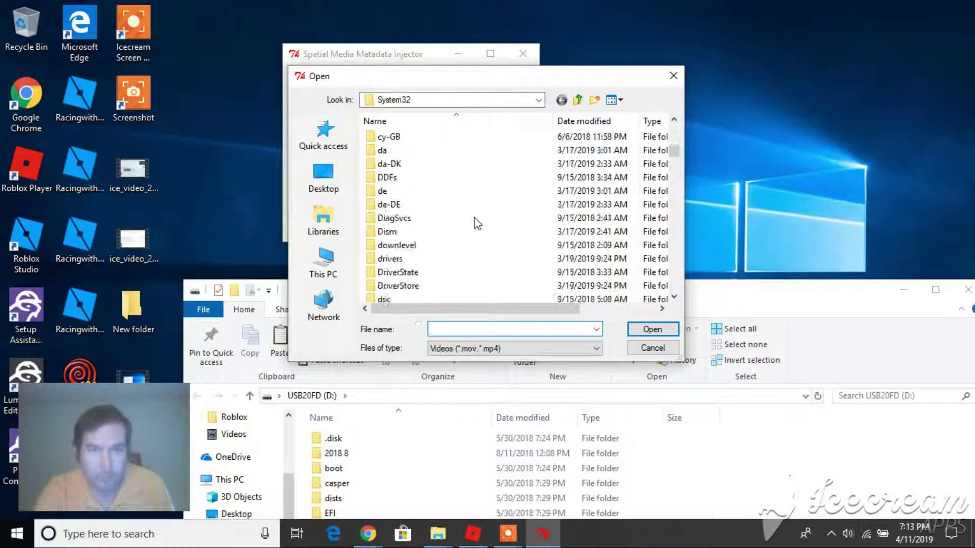
pyautogui.scroll(4, 474, 217)
pyautogui.scroll(4, 474, 218)
pyautogui.scroll(-10, 474, 217)
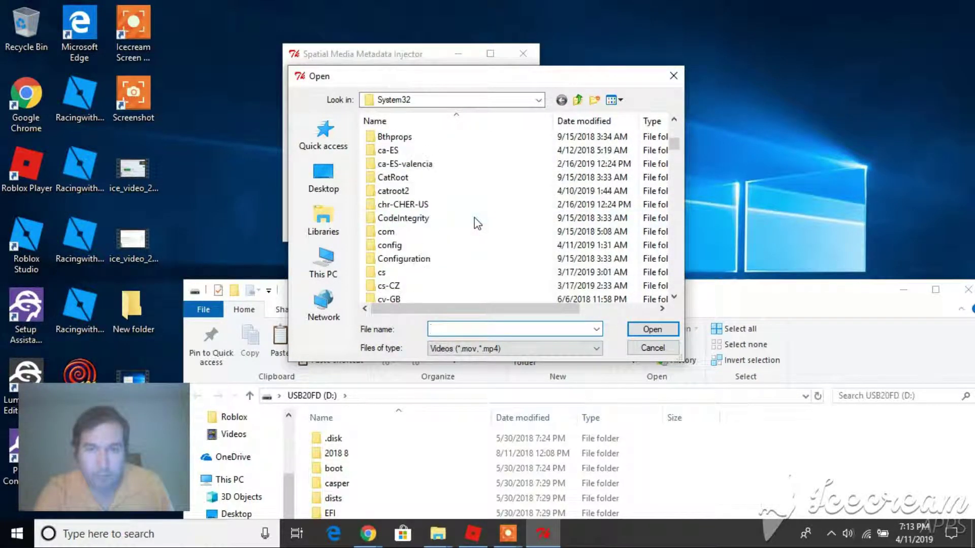
pyautogui.scroll(-4, 464, 219)
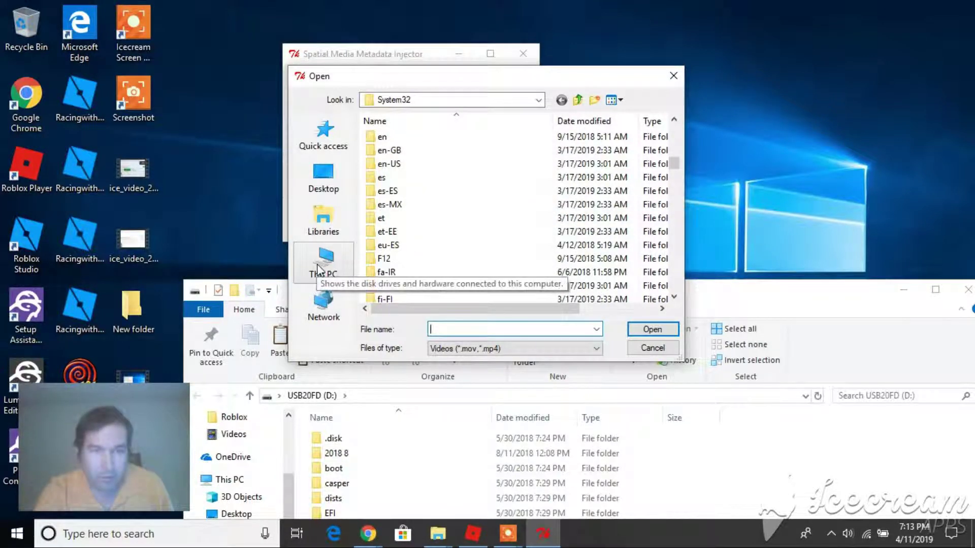
pyautogui.click(318, 269)
pyautogui.scroll(-5, 459, 239)
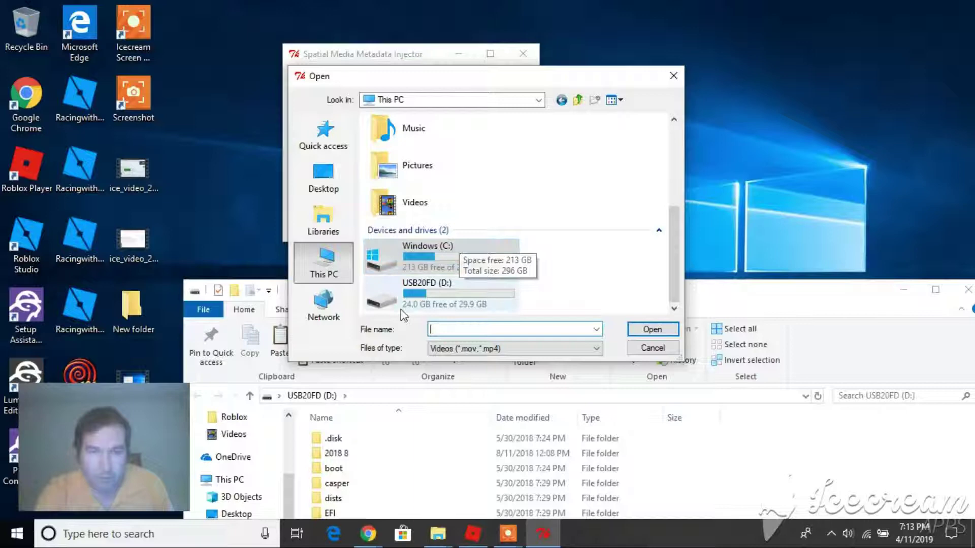
pyautogui.click(411, 292)
pyautogui.doubleClick(411, 291)
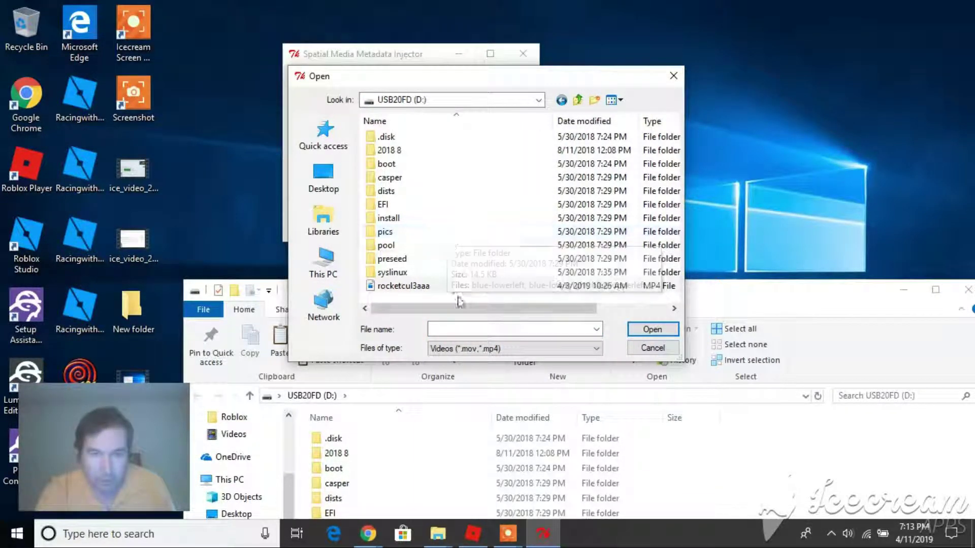
pyautogui.moveTo(498, 311); pyautogui.dragTo(477, 331)
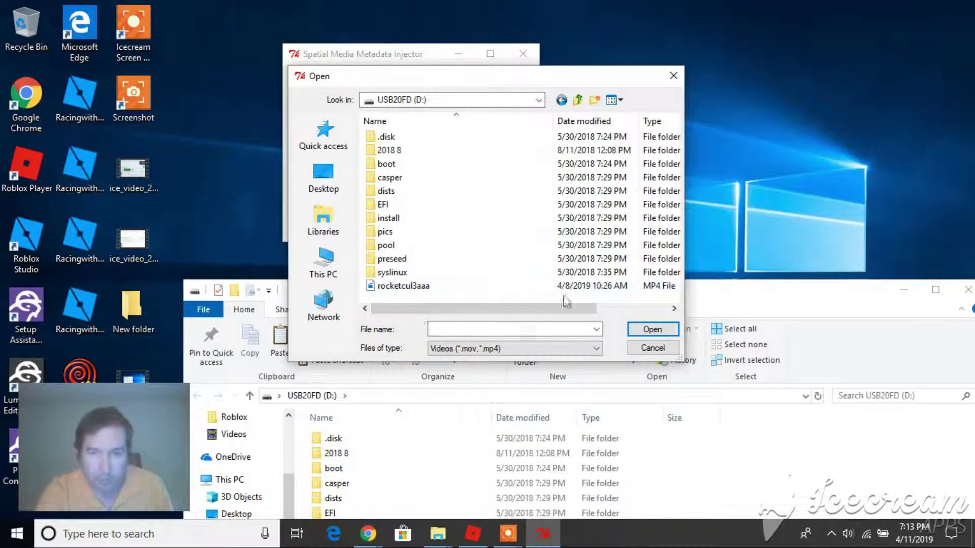
pyautogui.click(385, 286)
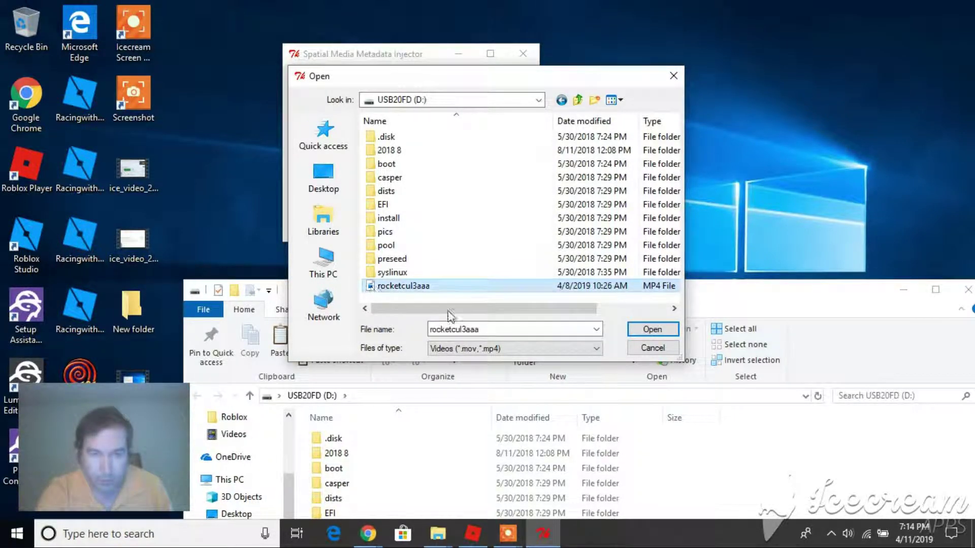
pyautogui.click(651, 330)
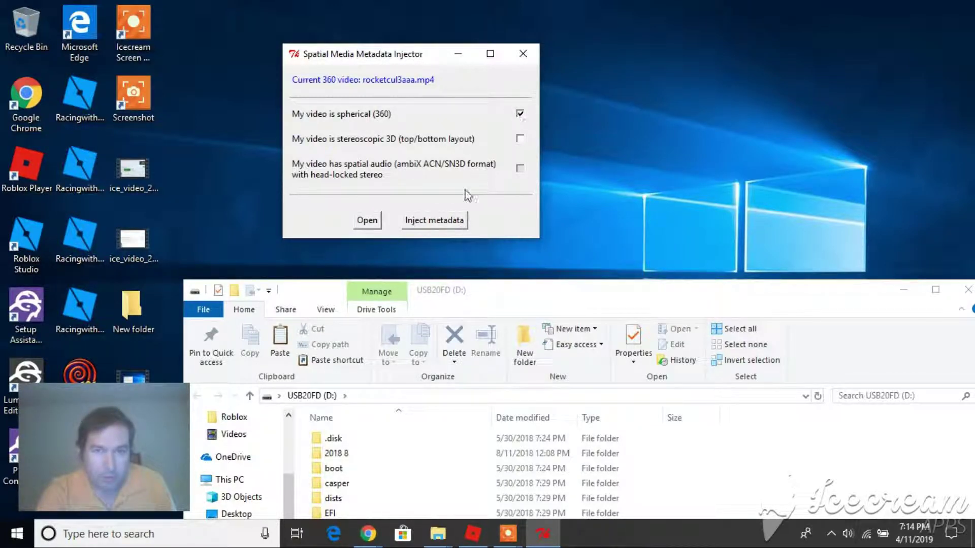
# - Inject spherical metadata, saving as rocketcul3aaa_injected.mp4, then move the File Explorer window up
pyautogui.click(444, 222)
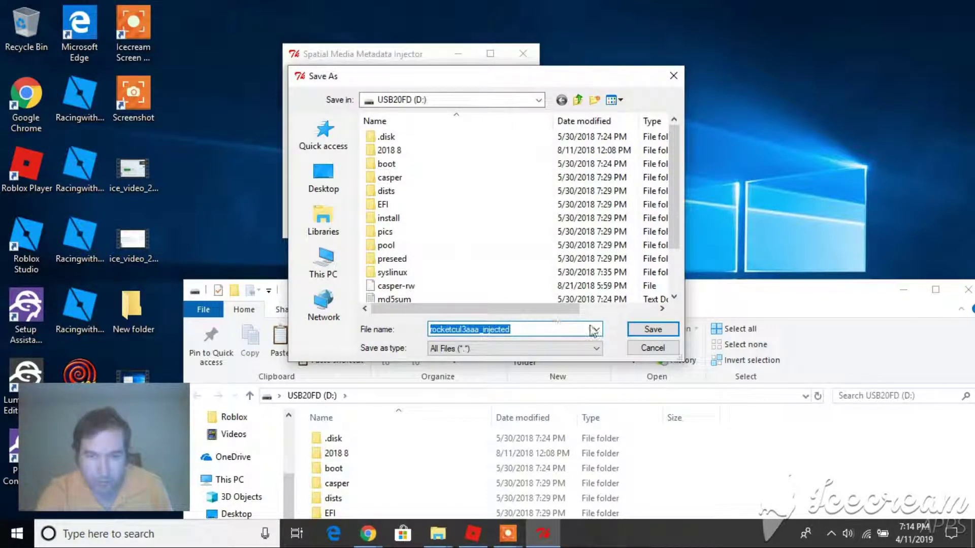
pyautogui.click(653, 331)
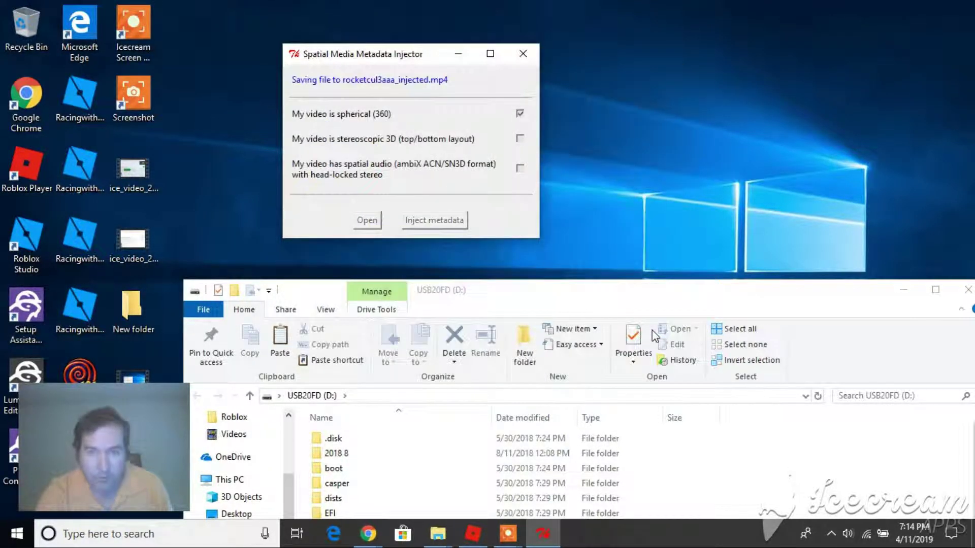
pyautogui.click(668, 294)
pyautogui.moveTo(666, 290); pyautogui.dragTo(654, 268)
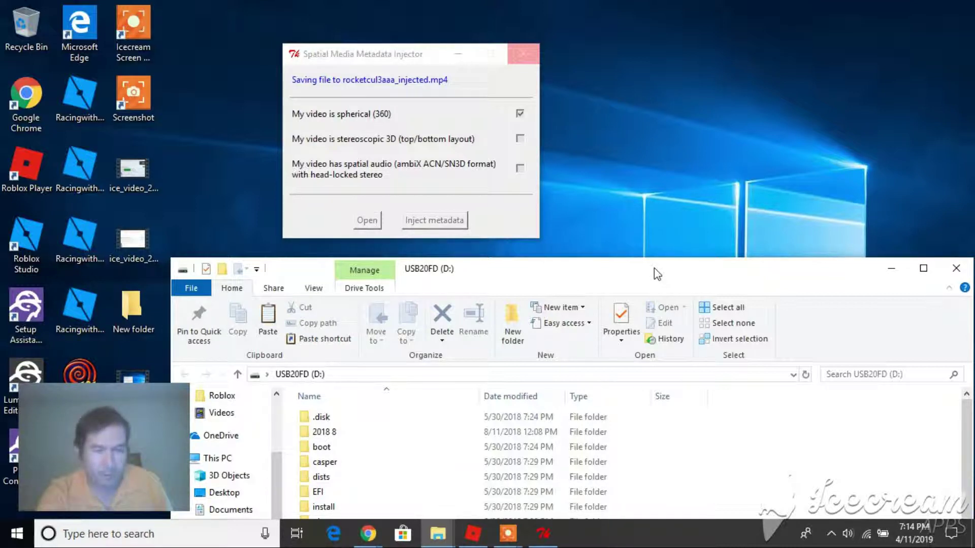
pyautogui.moveTo(654, 268); pyautogui.dragTo(635, 220)
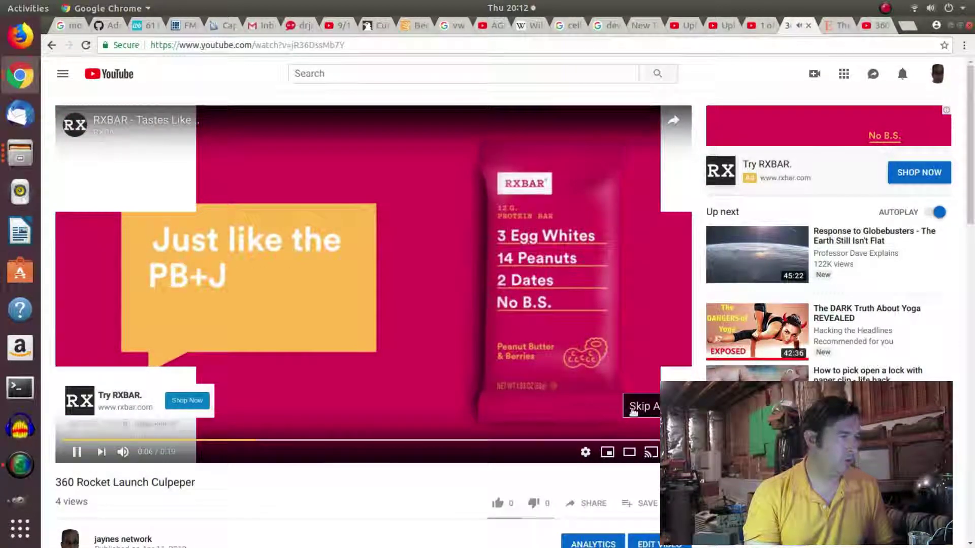
# - Skip the ad, then drag the 360 view past the side window to the windshield and sky
pyautogui.click(641, 406)
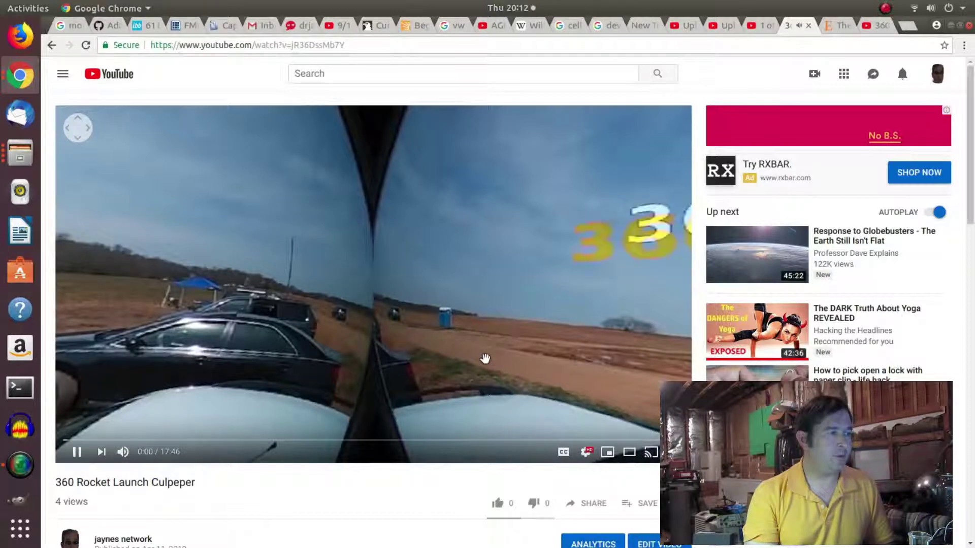
pyautogui.moveTo(532, 342); pyautogui.dragTo(353, 297)
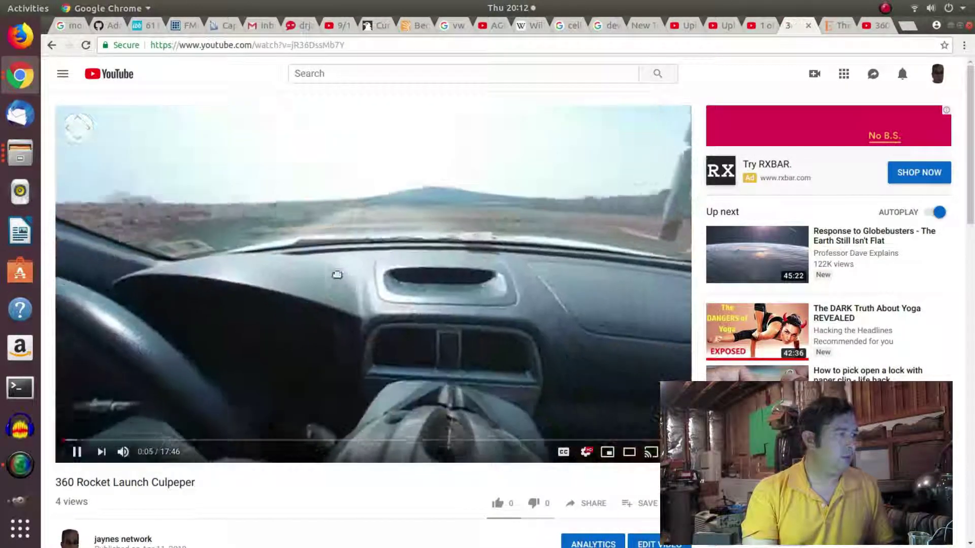
pyautogui.moveTo(579, 254); pyautogui.dragTo(209, 276)
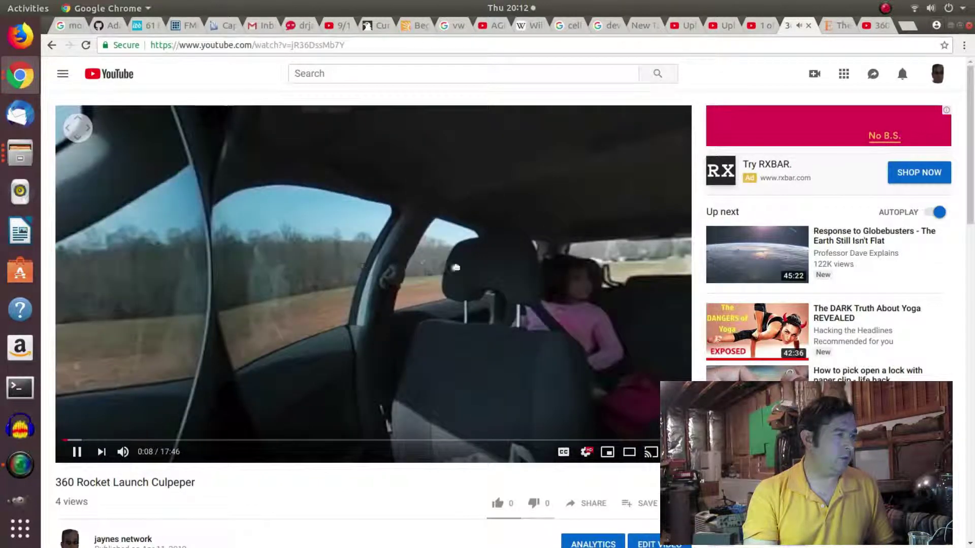
pyautogui.moveTo(455, 267); pyautogui.dragTo(424, 118)
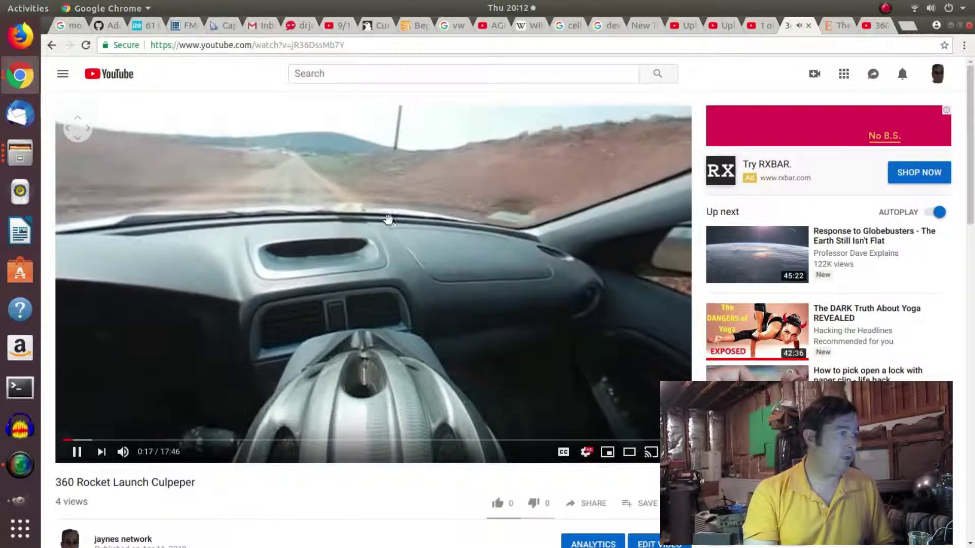
pyautogui.moveTo(338, 185); pyautogui.dragTo(299, 299)
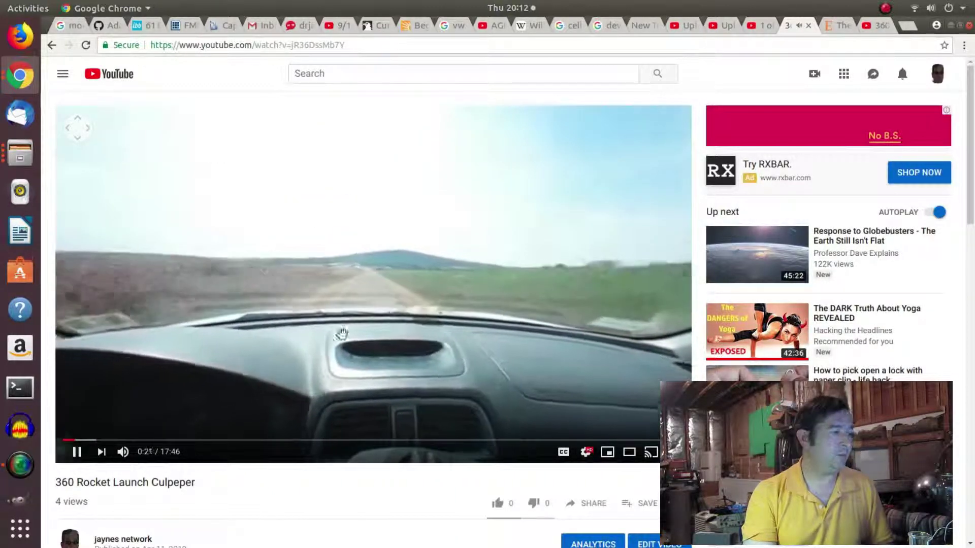